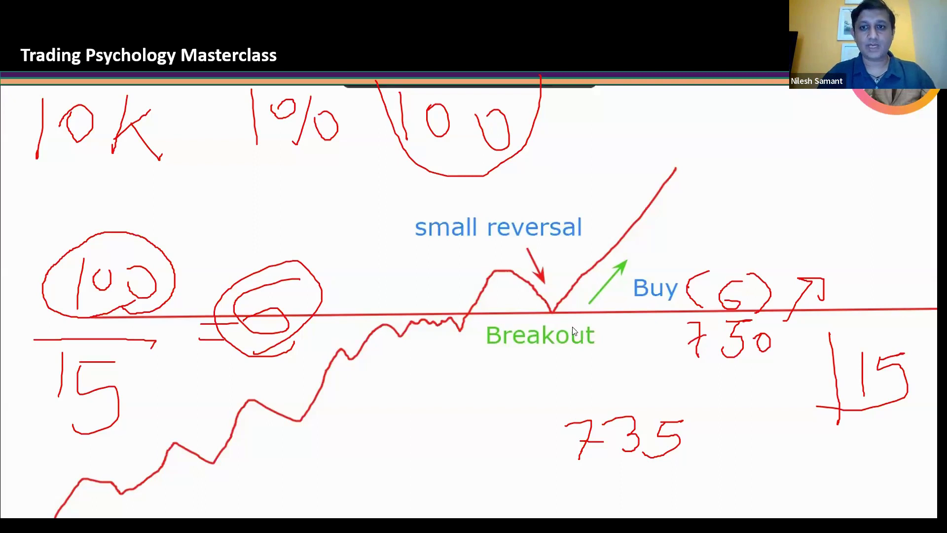
Switch to the Infosys daily chart on Investing.com and place a default text label just before the mid-April price gap.
key(alt+Tab)
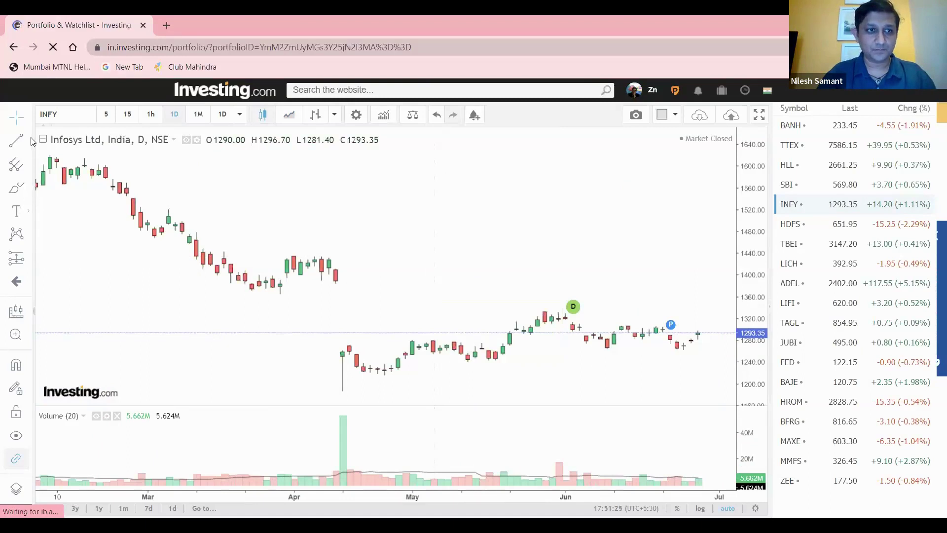
click(297, 356)
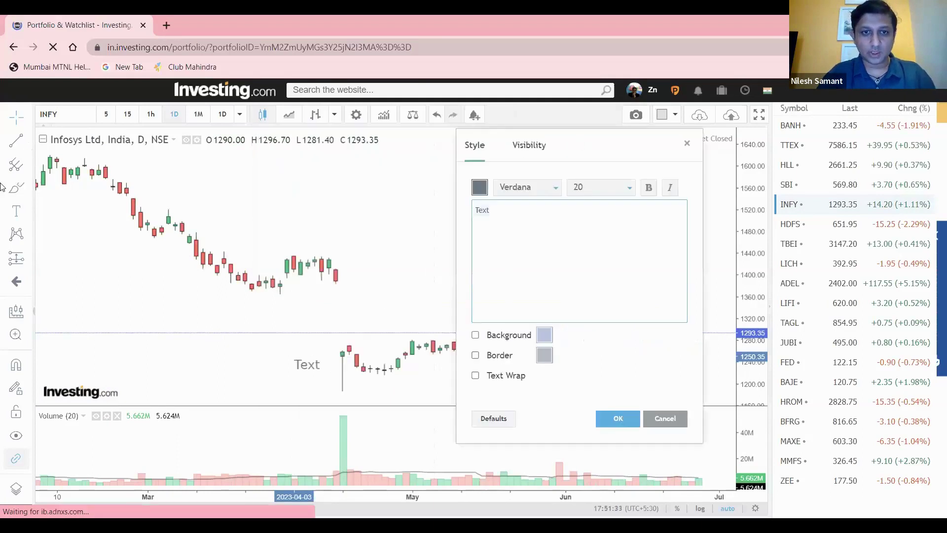
key(Escape)
Draw a horizontal ray and move its start to the lower wick of the 17 April candle, at about 1195.81.
click(28, 141)
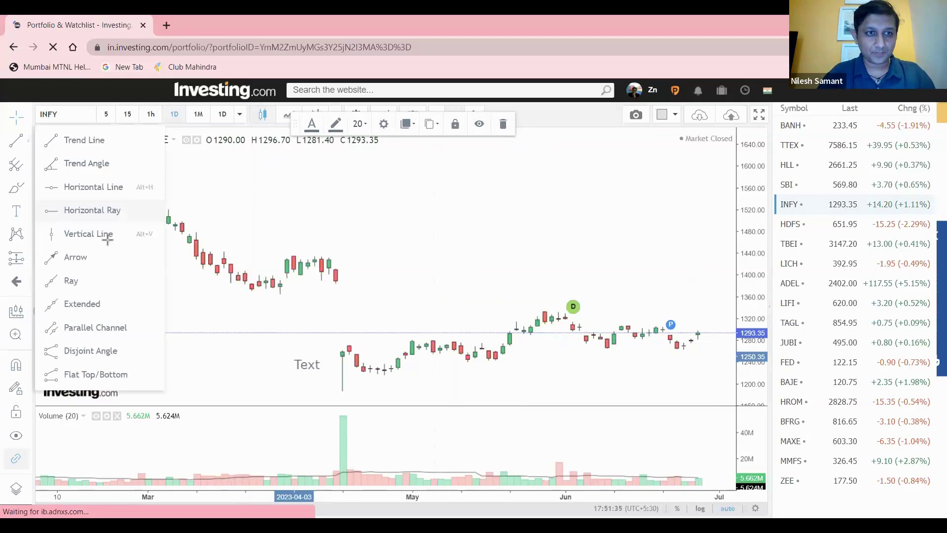
click(93, 210)
click(280, 385)
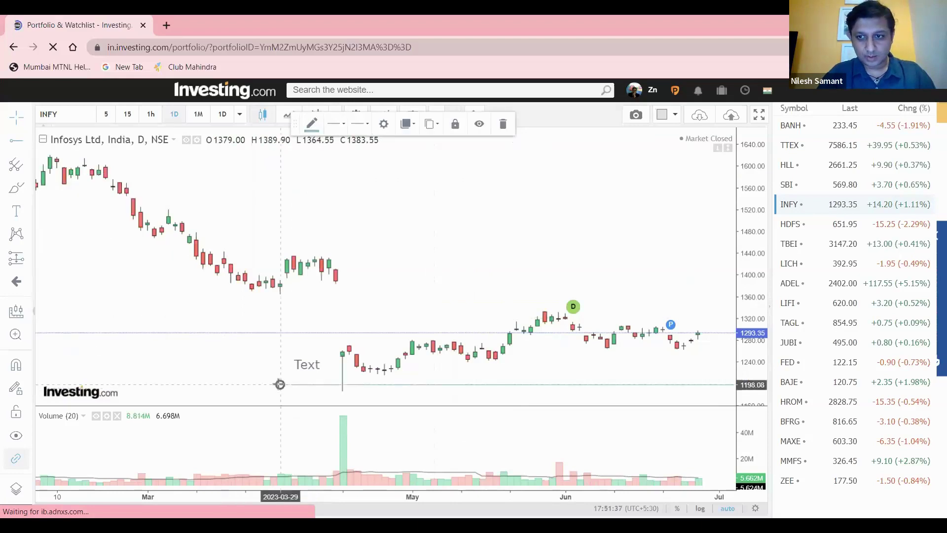
drag(280, 385, 343, 385)
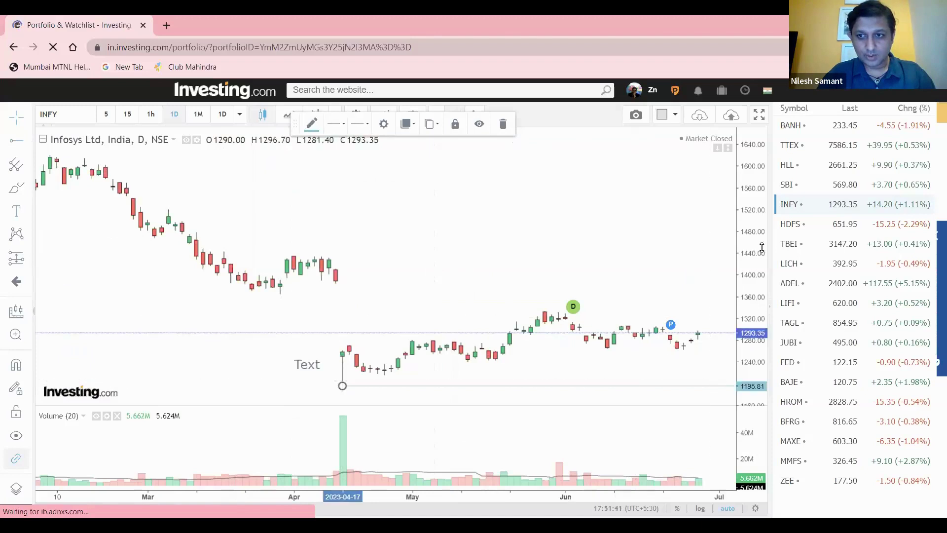
Shift the horizontal ray to about 1197.08 and add a second horizontal ray below it at about 1177.86.
drag(766, 223, 633, 164)
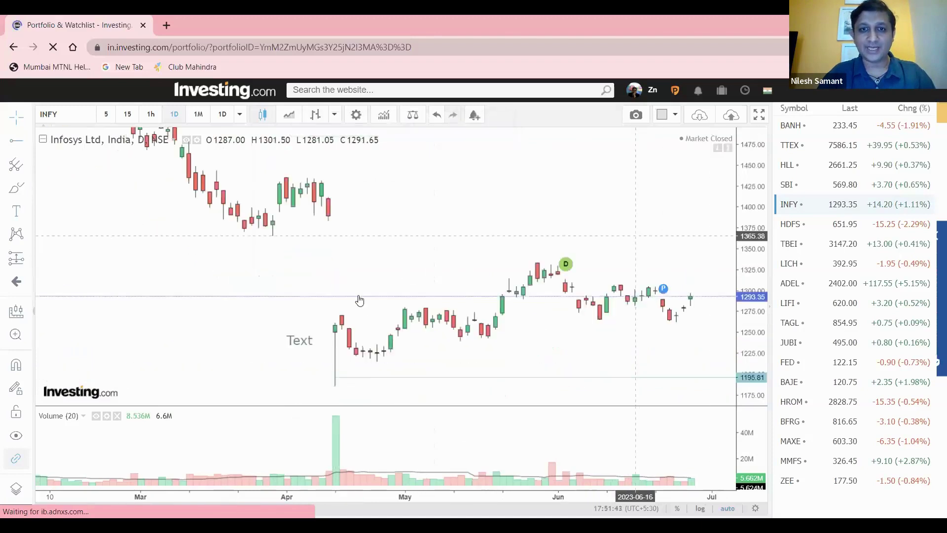
click(328, 315)
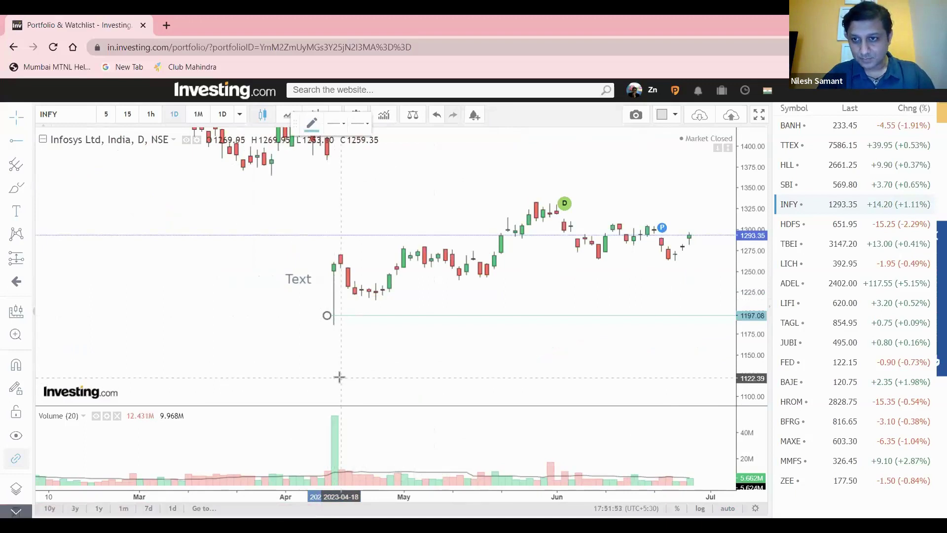
click(362, 331)
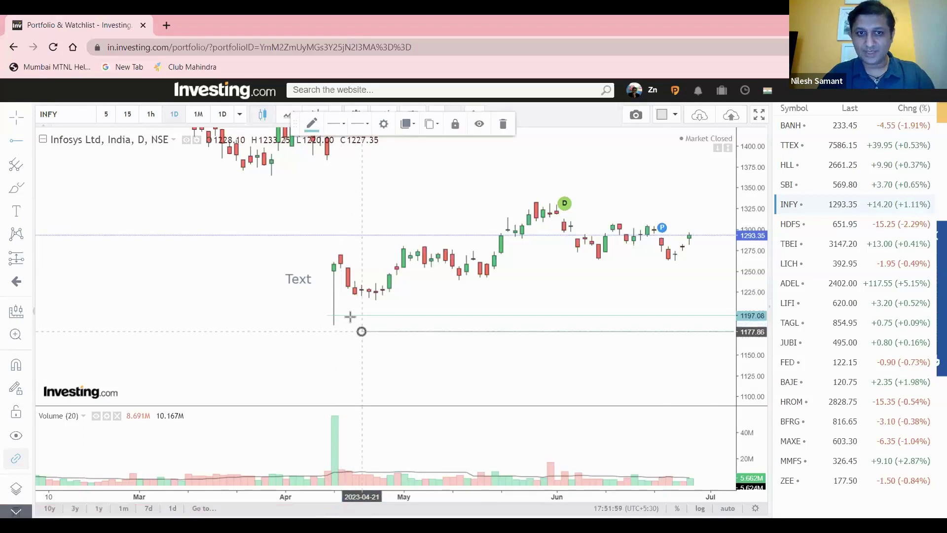
Switch the Infosys chart to the 5-minute interval and reset the chart.
click(112, 116)
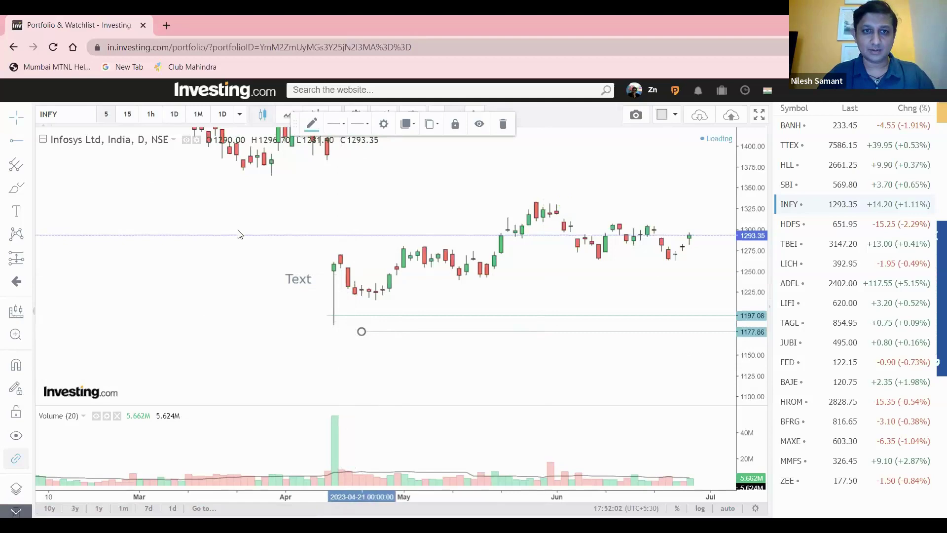
right_click(313, 290)
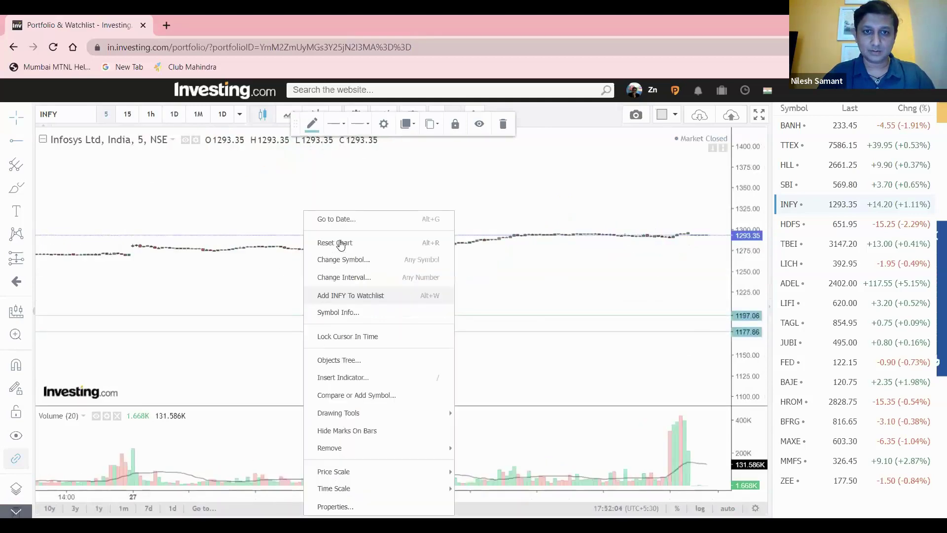
click(337, 244)
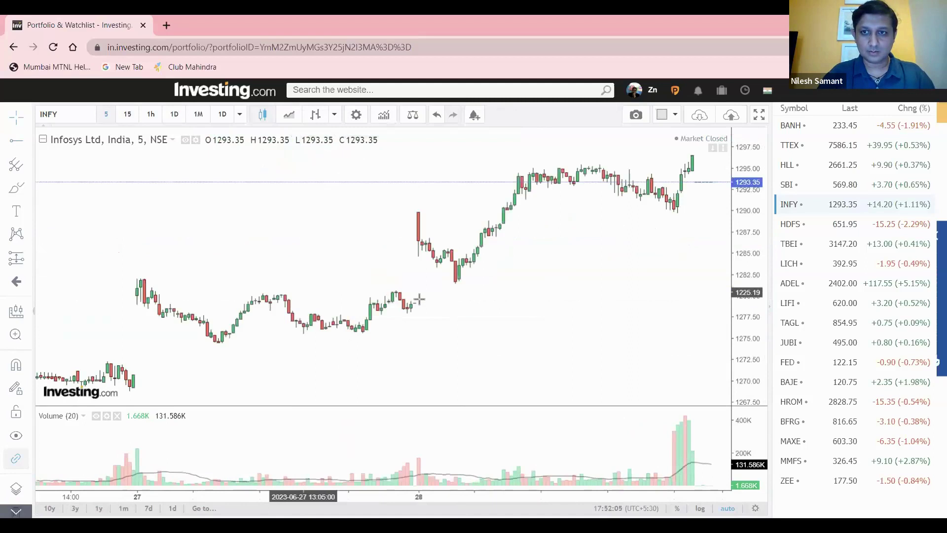
scroll(424, 296, down, 2)
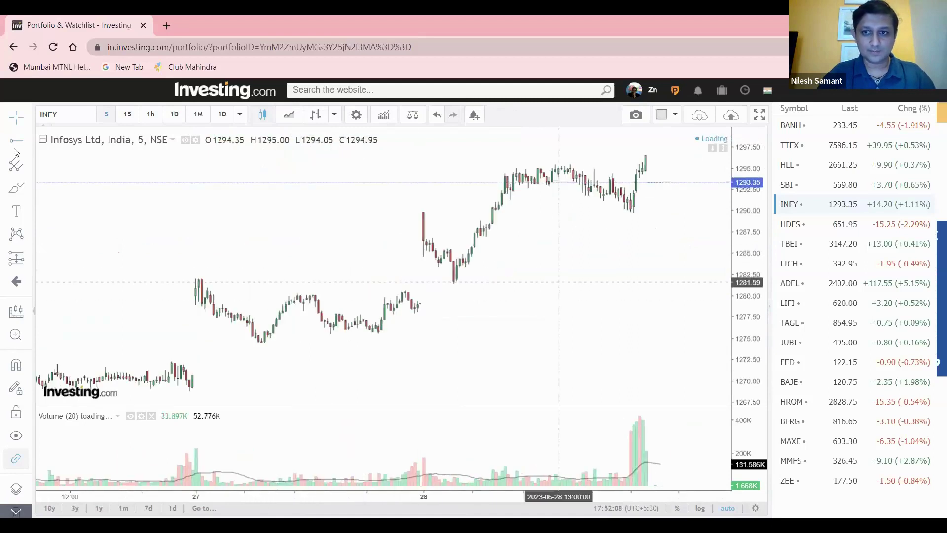
Draw a horizontal ray near the 28 June morning low at about 1283.77 and make it thicker and dark red.
click(448, 264)
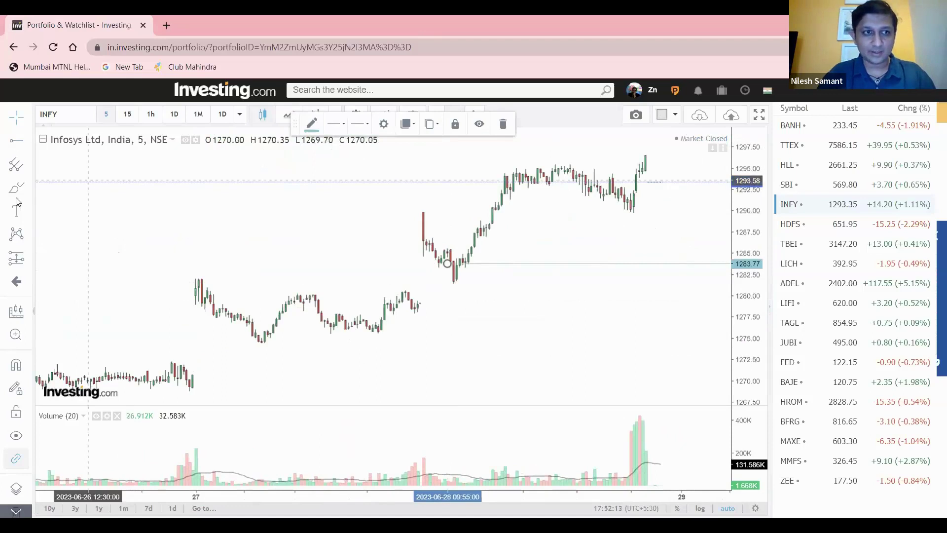
click(337, 124)
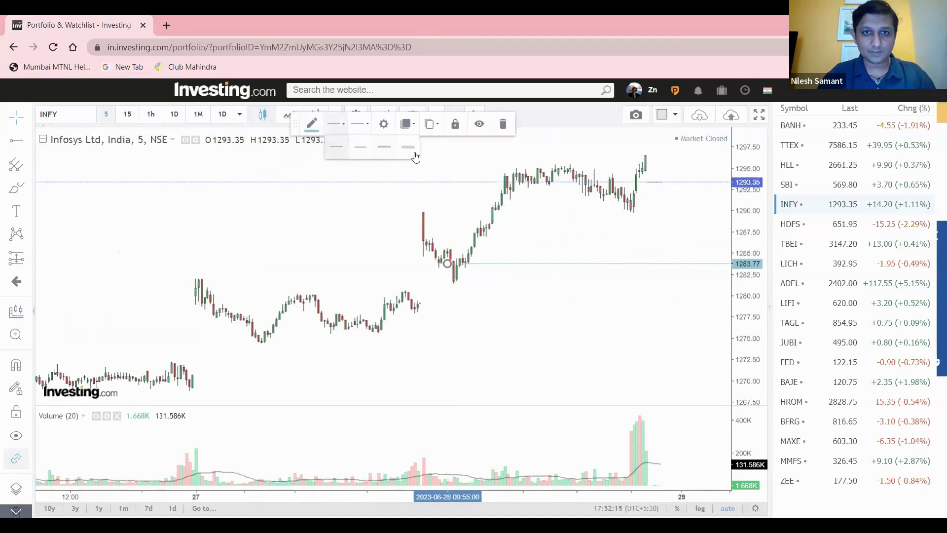
click(384, 147)
click(312, 124)
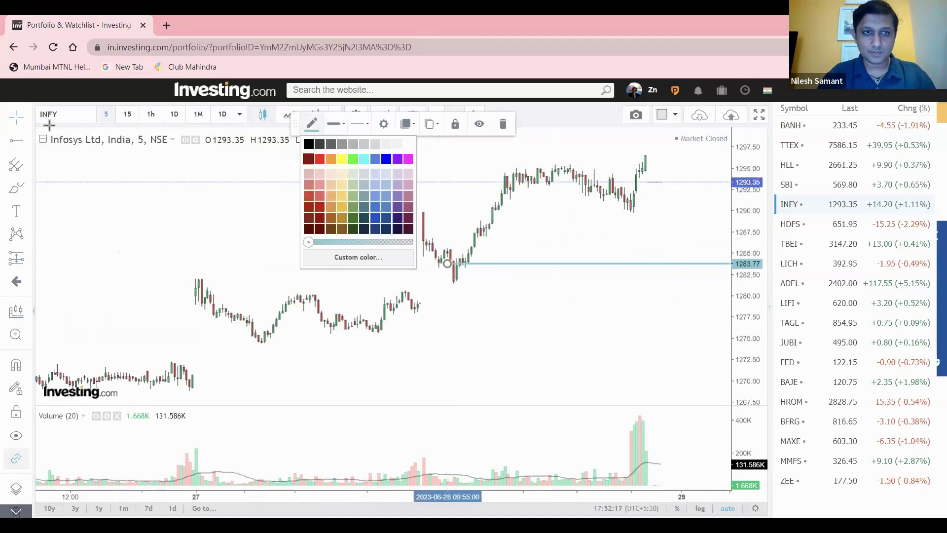
click(308, 159)
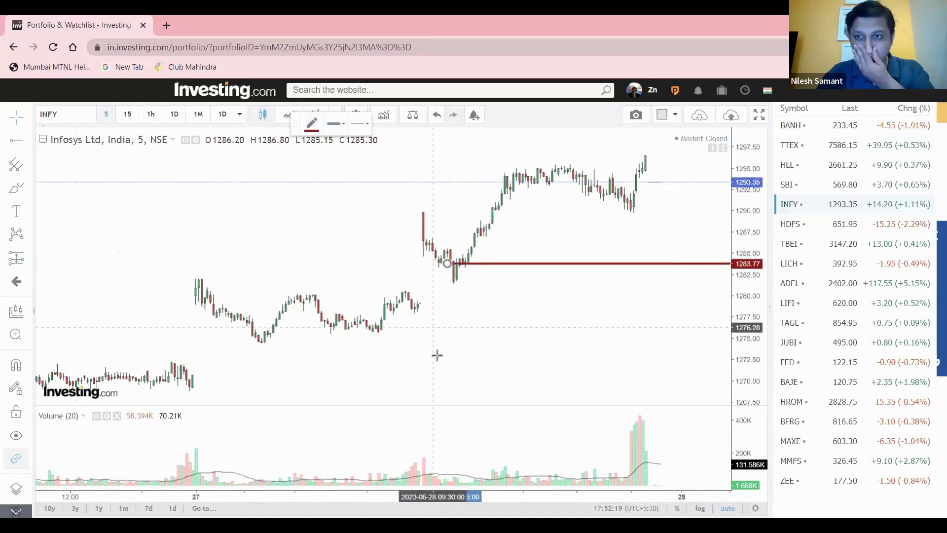
Draw a second horizontal ray at about 1275.48 and label the gap between the two red rays "8".
click(403, 334)
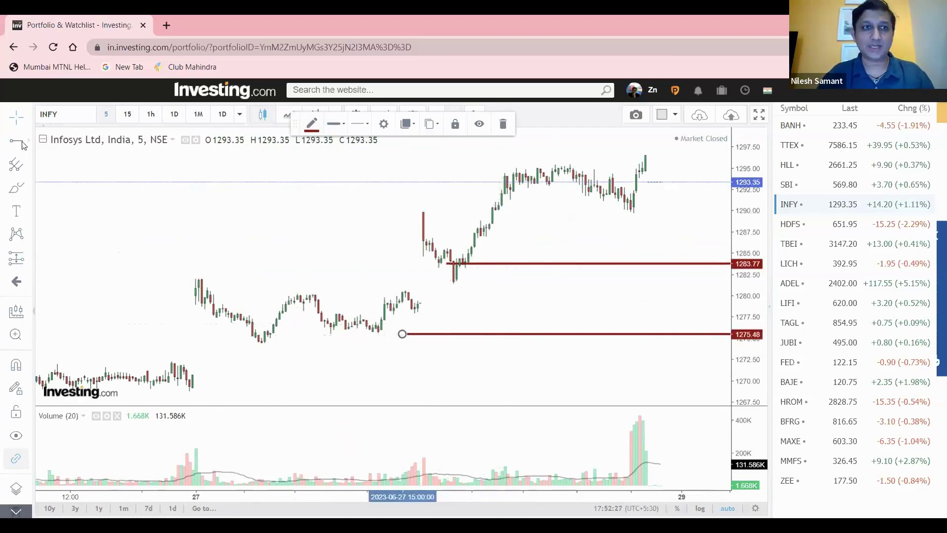
click(569, 300)
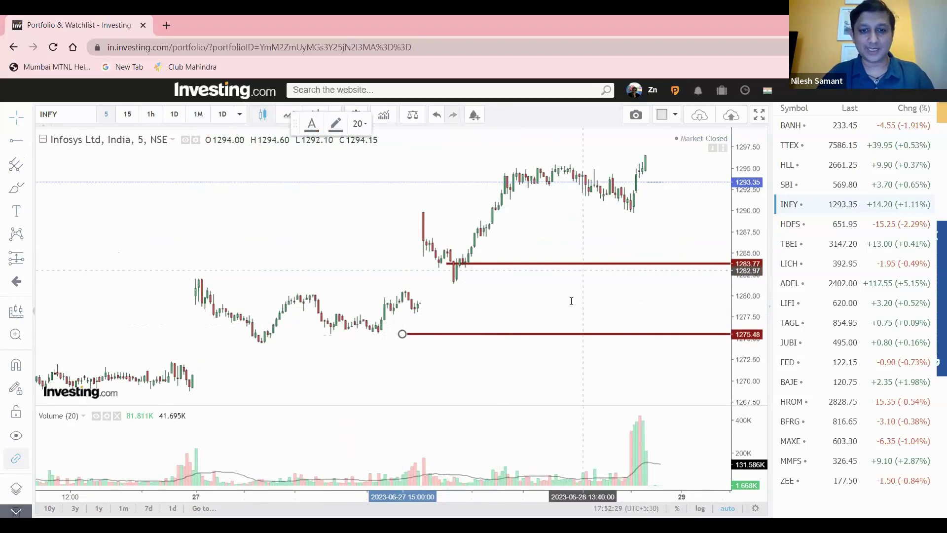
text(8)
click(506, 460)
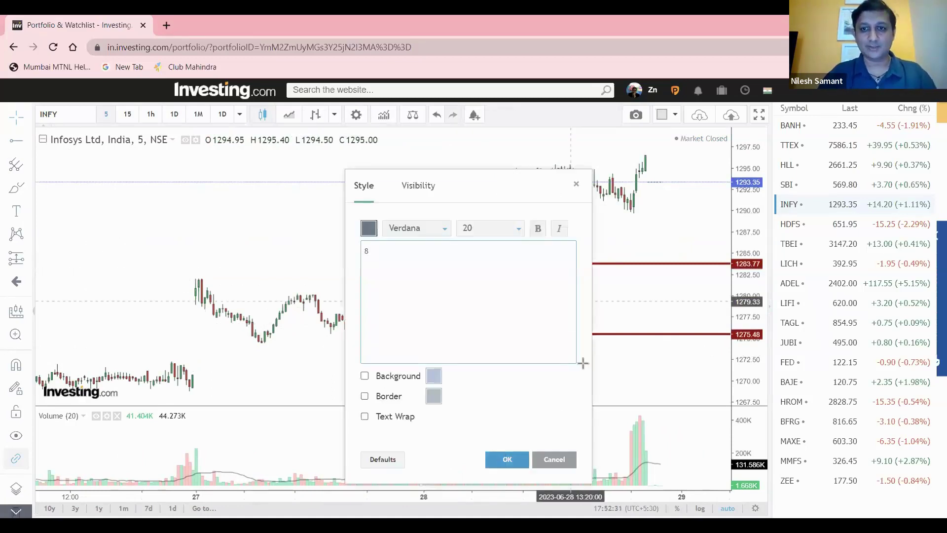
Start a text note in the empty area above the 26 June candles reading "10,000 1%" and, further down, "100 rs risk".
click(14, 212)
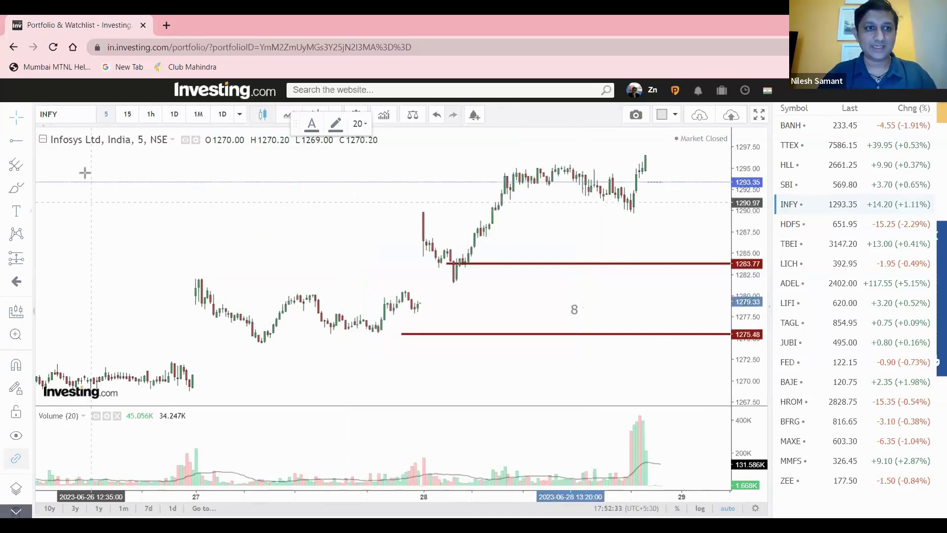
click(84, 173)
text(10,)
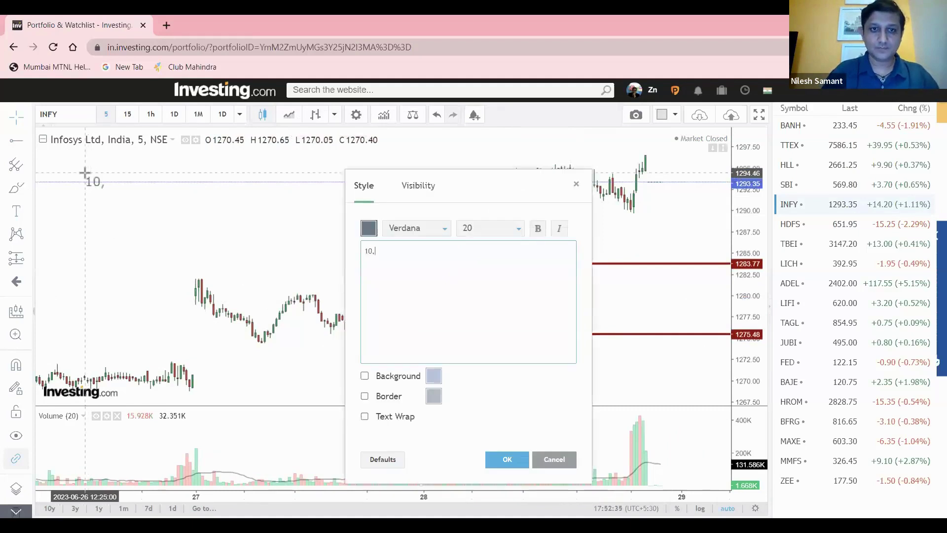
text(000   1%)
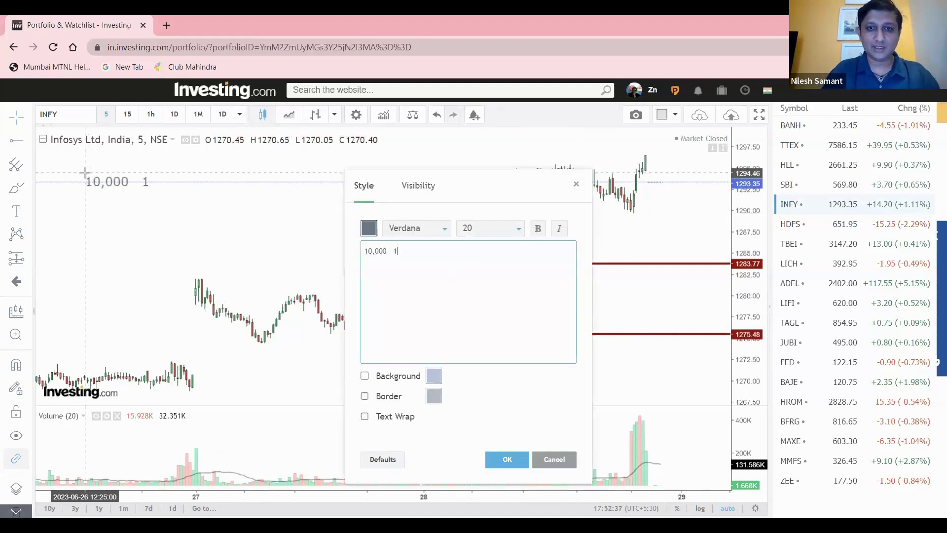
key(Return)
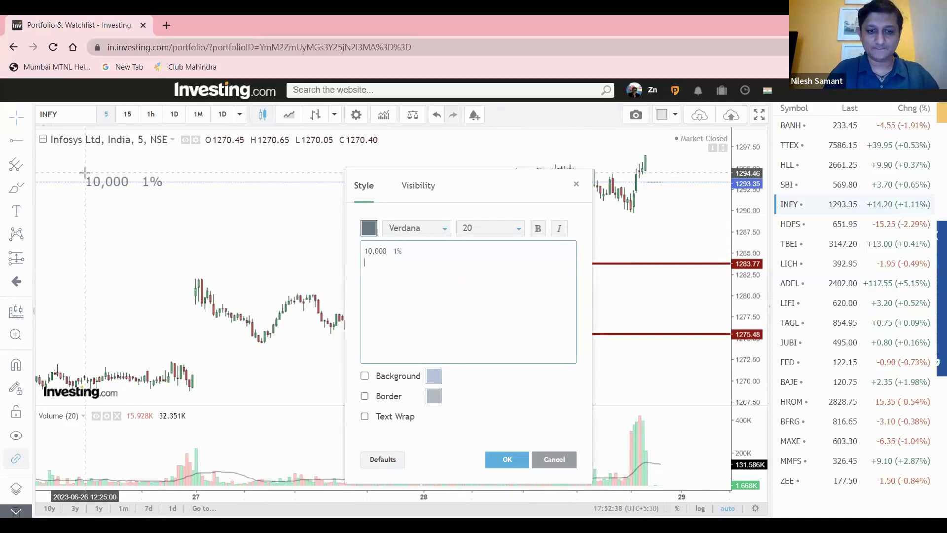
key(Return)
key(Return)
text(1)
text(00 rs risk)
key(Return)
key(Return)
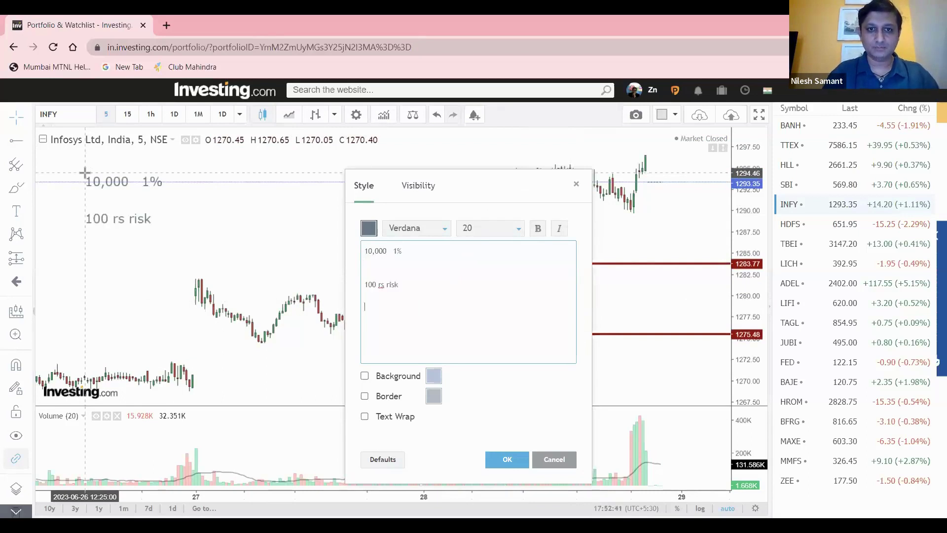
Complete the note with the fraction 100 over 8 "= 12" and move it slightly higher on the chart.
text(100 )
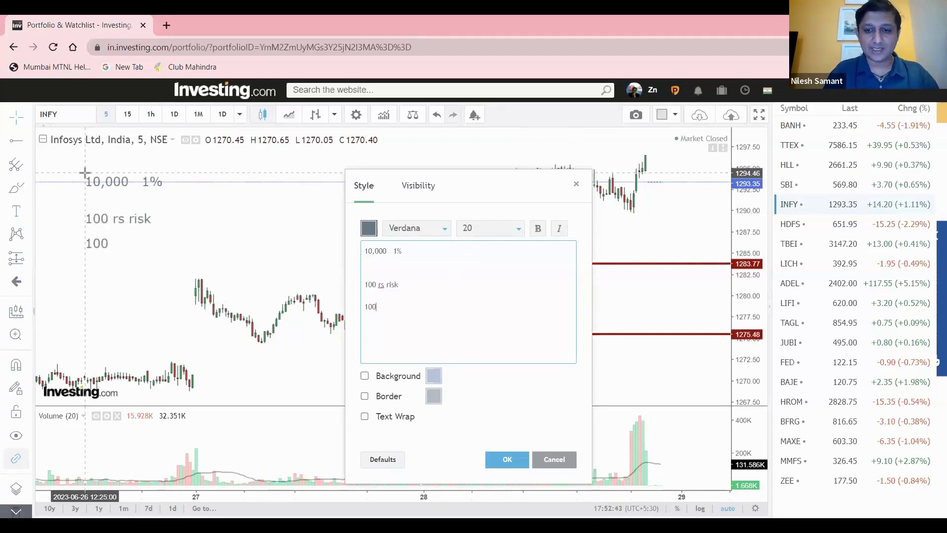
text(----)
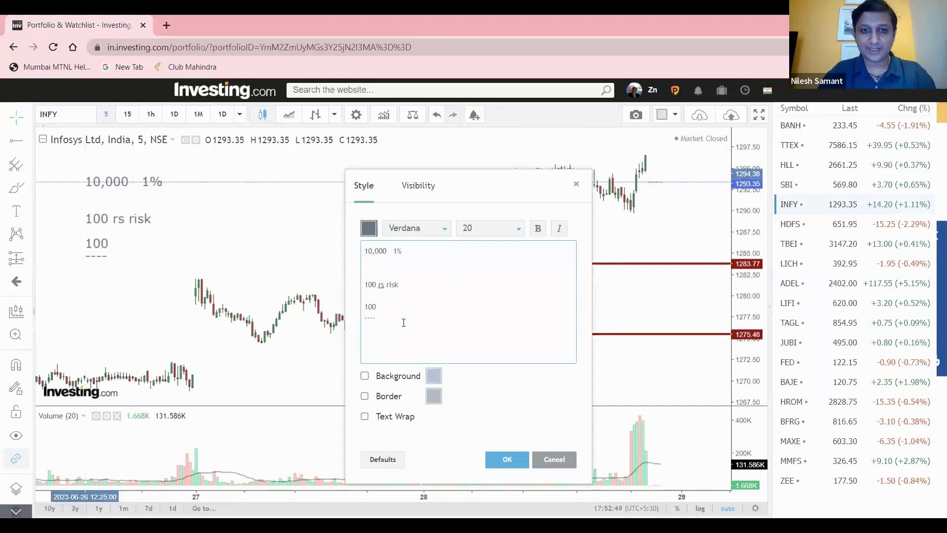
key(Return)
text(8)
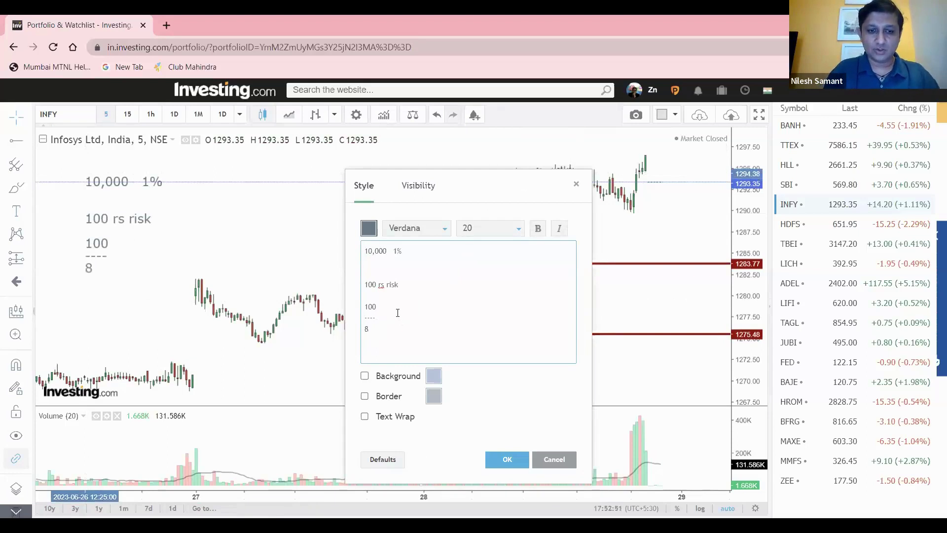
click(398, 312)
text(= 12)
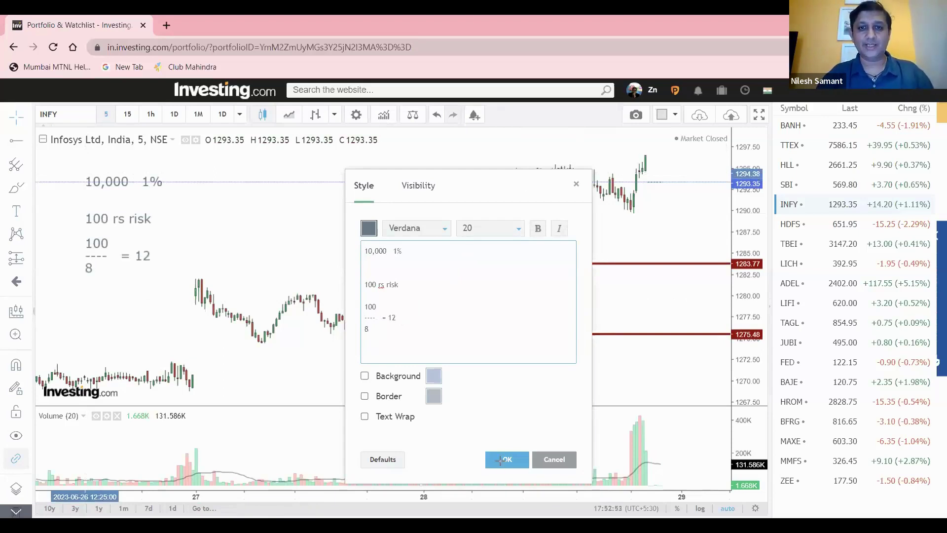
click(501, 461)
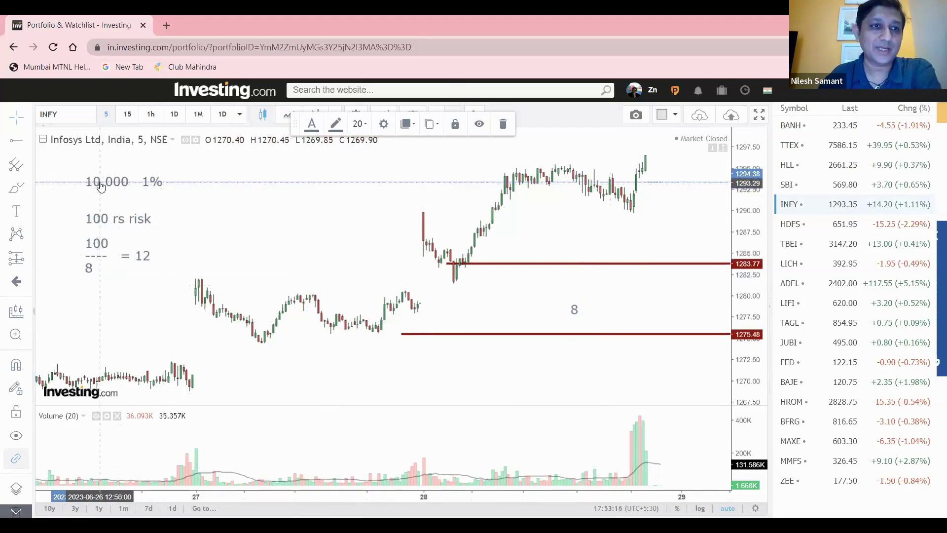
drag(101, 186, 106, 168)
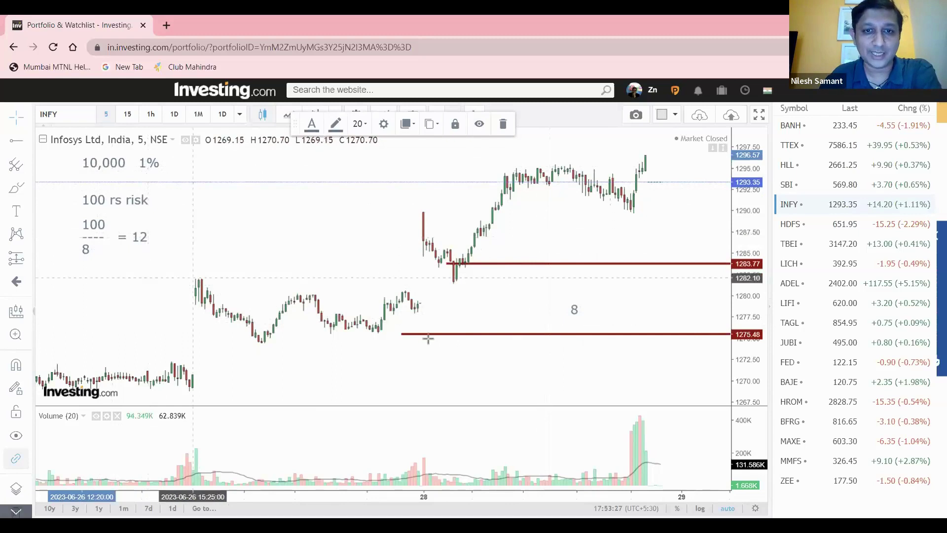
Lower the bottom red ray to about 1270.25 and change the label between the rays to "13".
drag(401, 335, 356, 379)
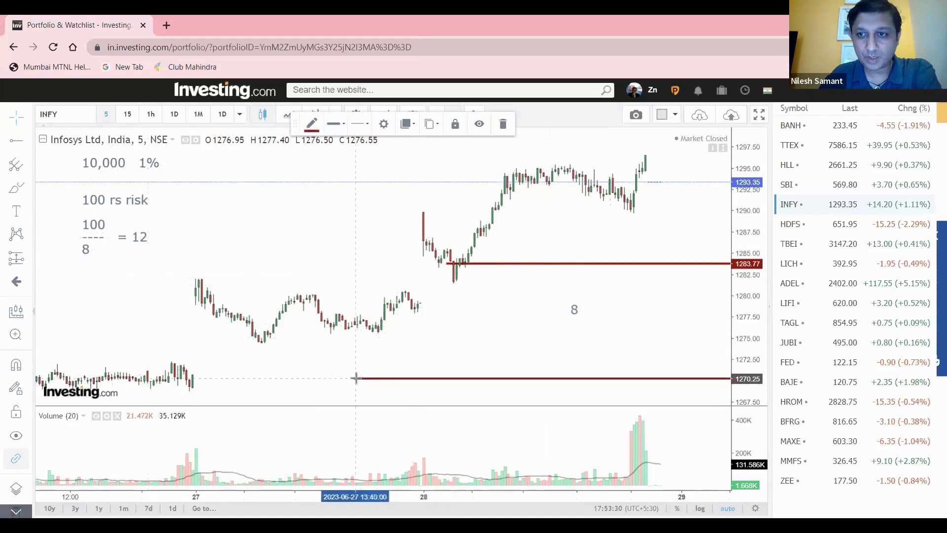
double_click(574, 310)
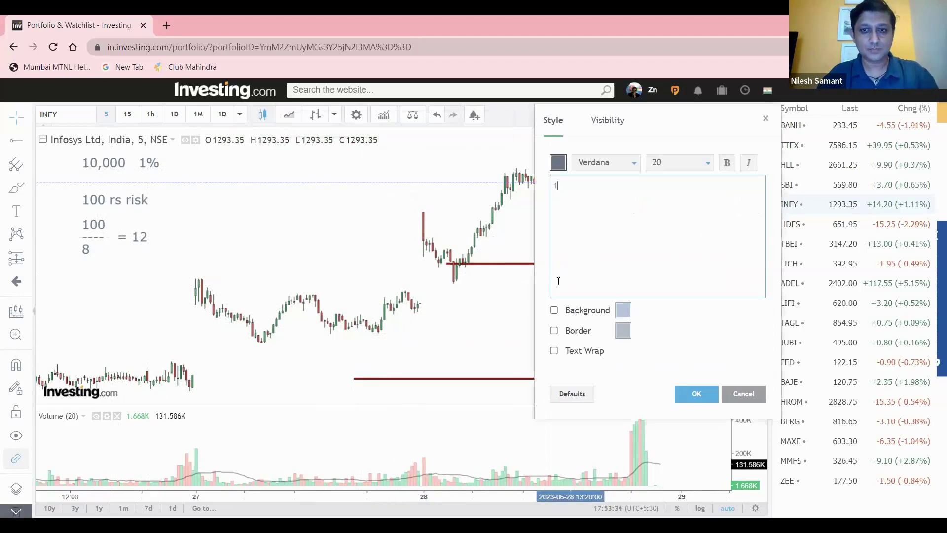
key(BackSpace)
text(13)
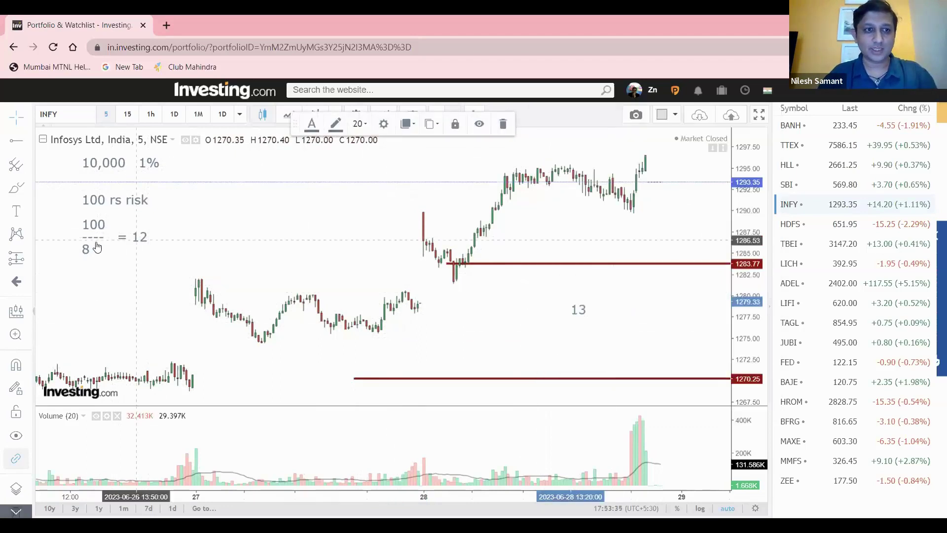
Update the calculation note above the 26 June candles to a divisor of 13 and a result of 7.
double_click(88, 248)
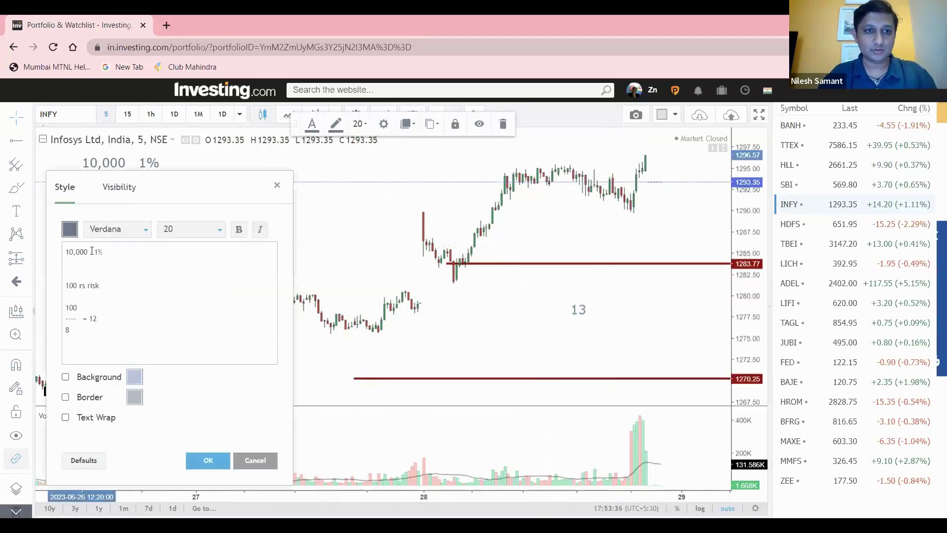
click(70, 330)
key(BackSpace)
text(13)
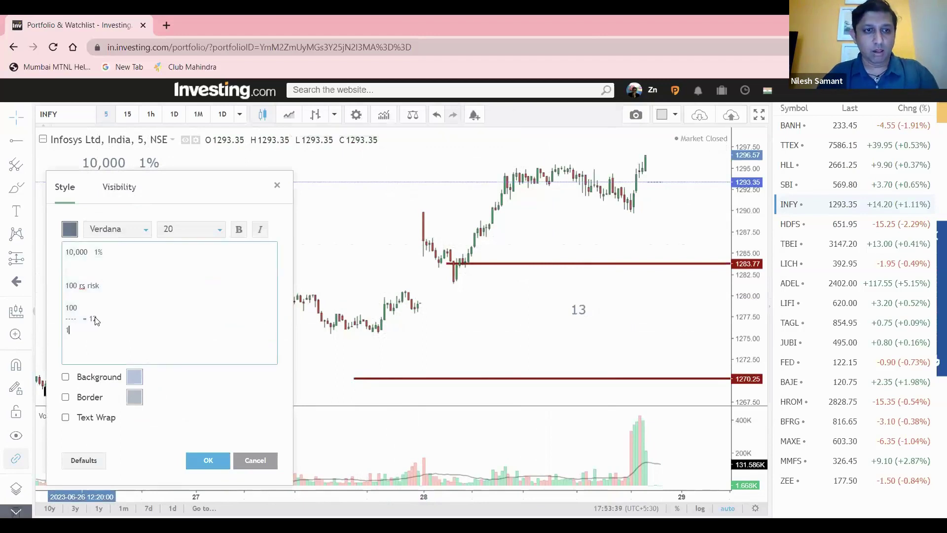
click(105, 319)
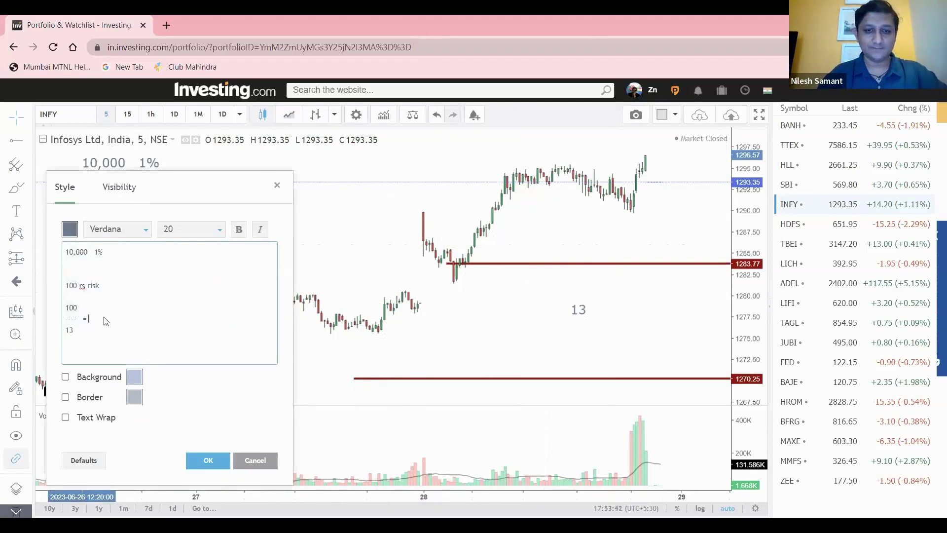
key(BackSpace)
key(BackSpace)
text(7)
click(200, 457)
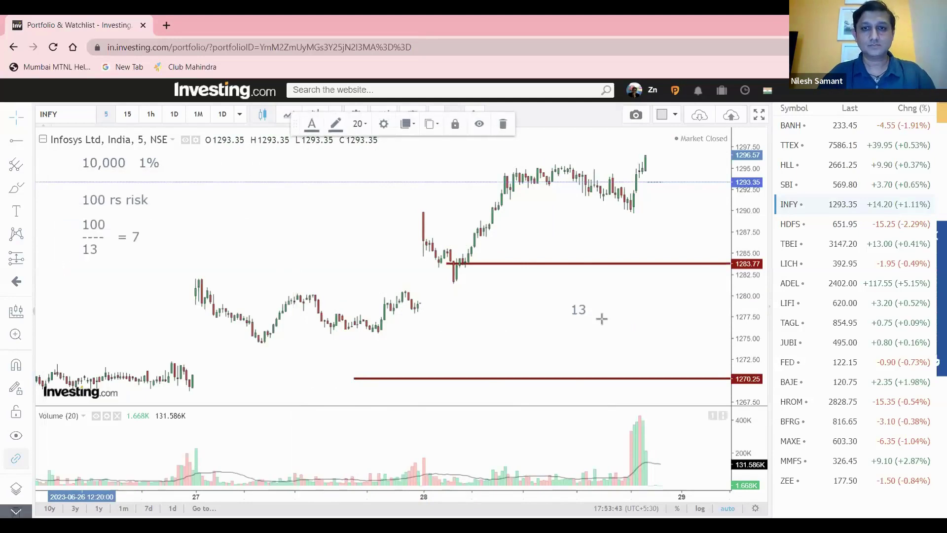
Raise the lower red ray to about 1279.41, move the gap label up between the rays and change it to "4".
drag(443, 381, 476, 301)
drag(578, 311, 578, 285)
double_click(579, 285)
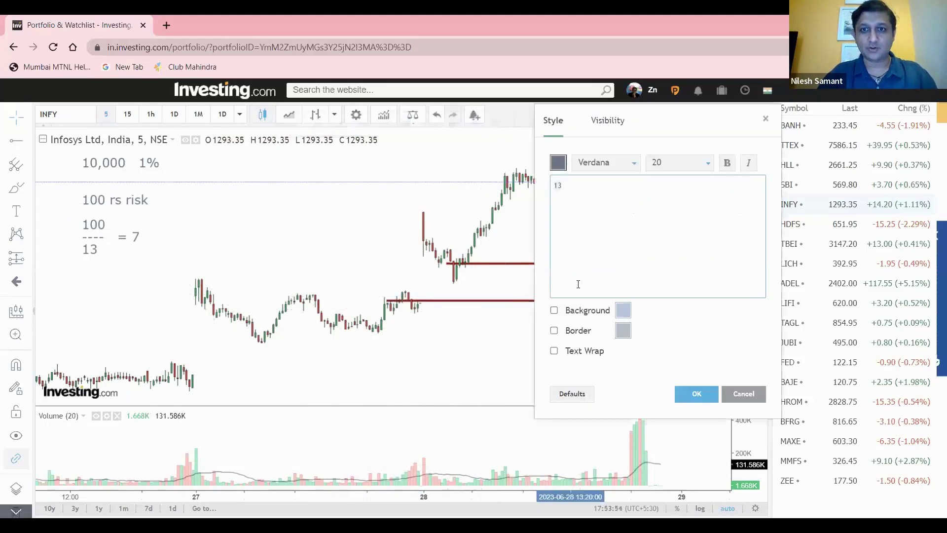
text(4)
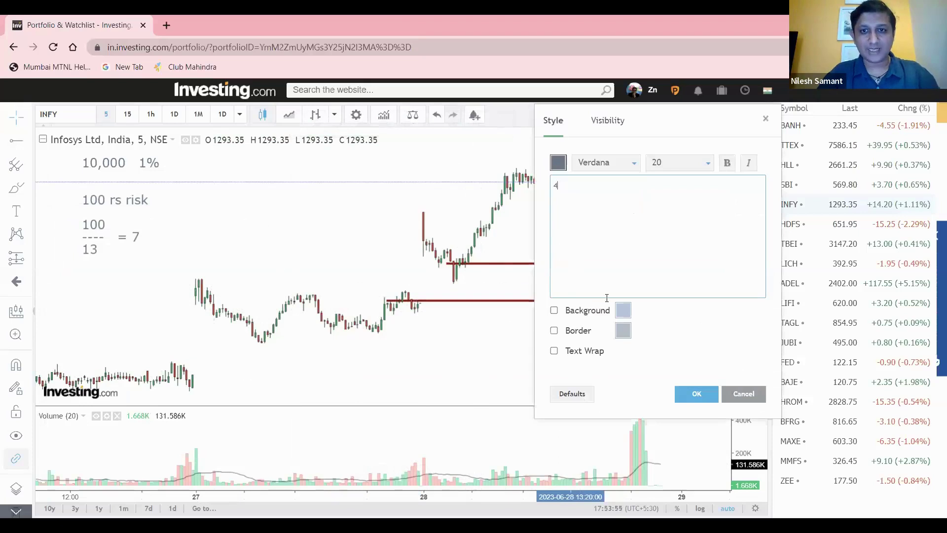
click(702, 395)
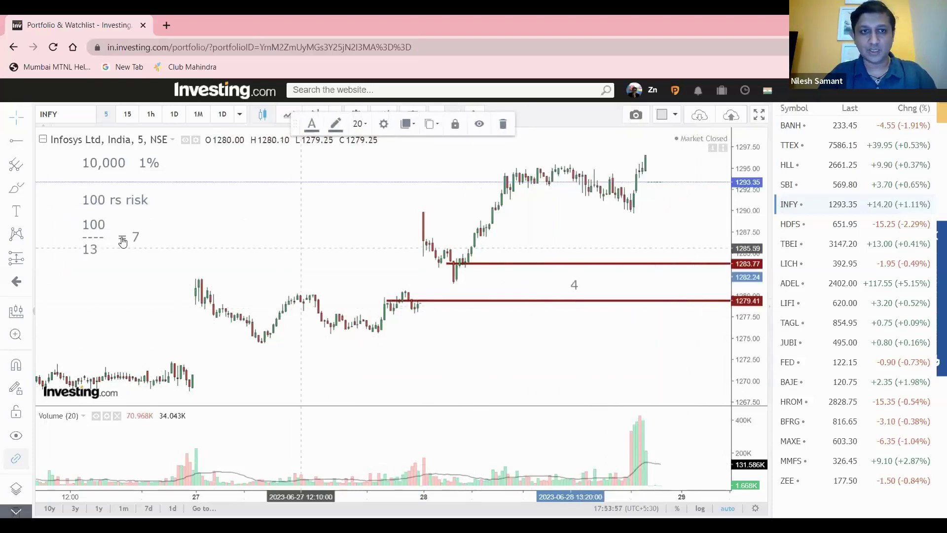
Change the calculation note's divisor to 4 and its result to 25.
double_click(89, 245)
click(94, 318)
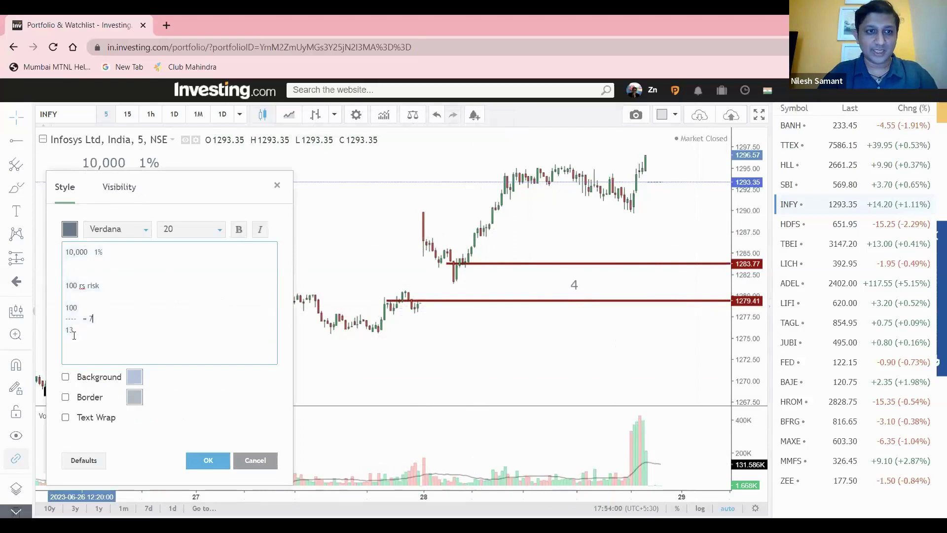
key(BackSpace)
key(BackSpace)
text(4)
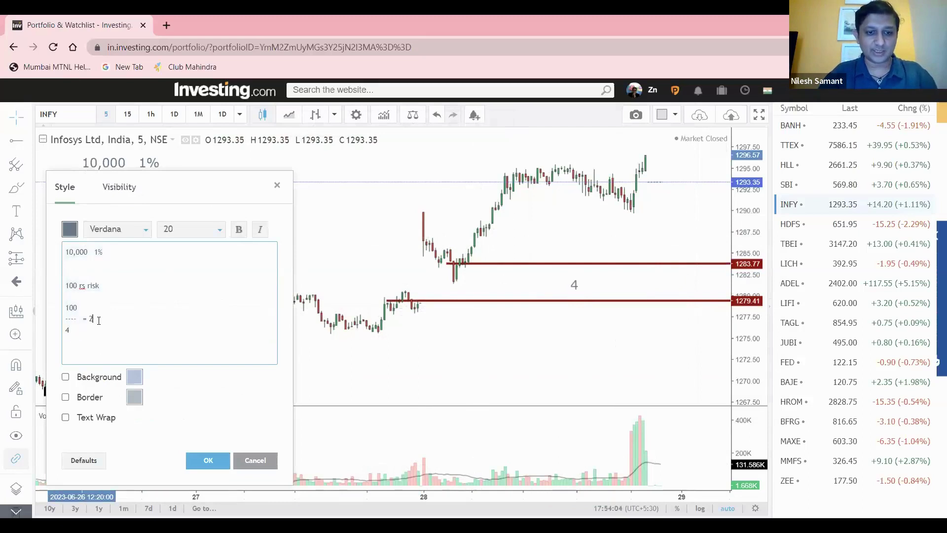
text(5)
click(208, 460)
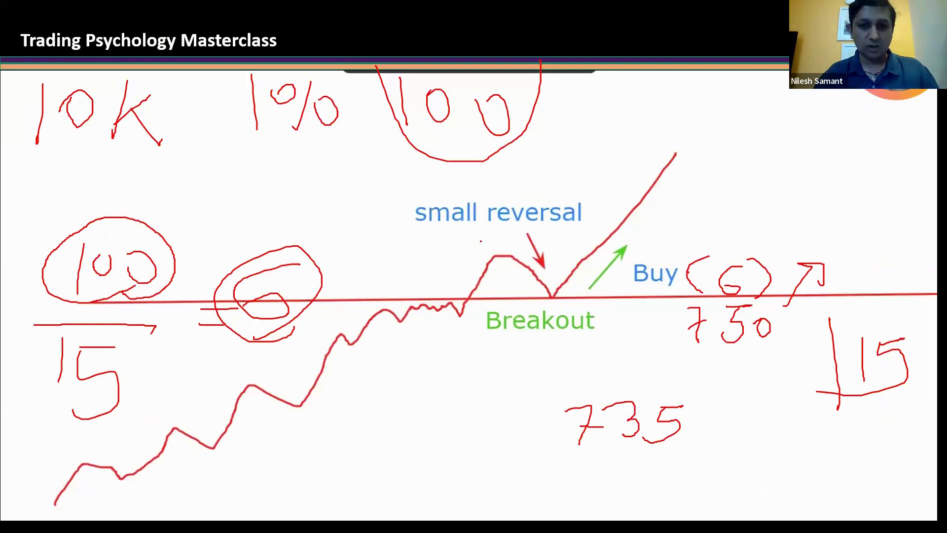
key(Right)
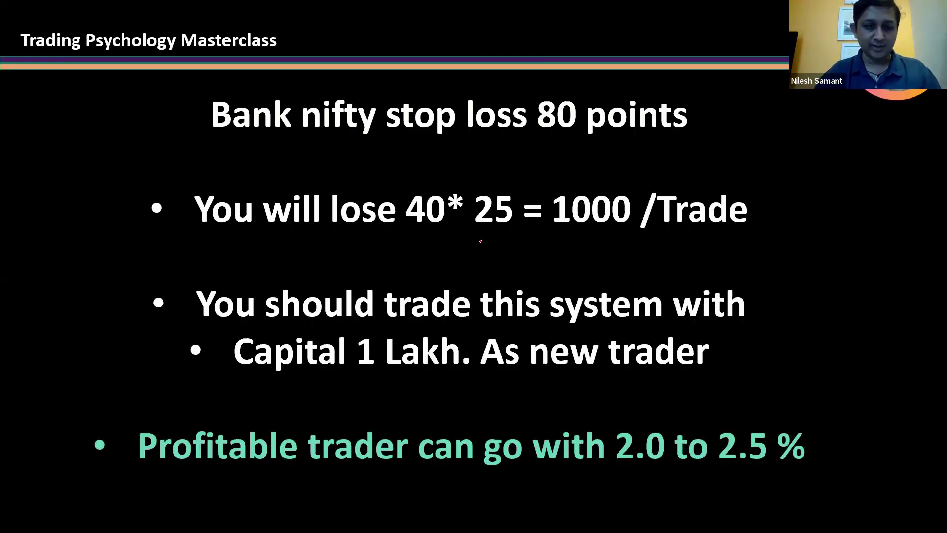
key(Right)
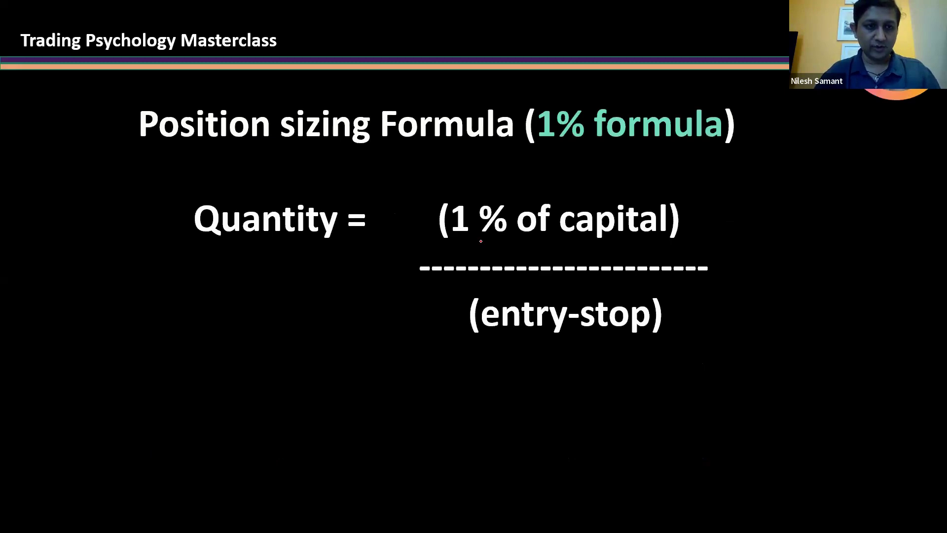
key(Left)
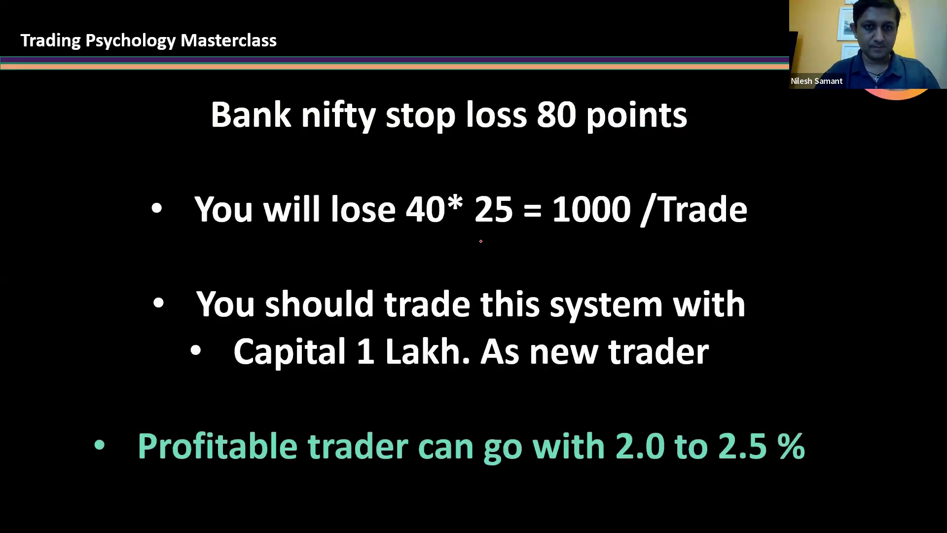